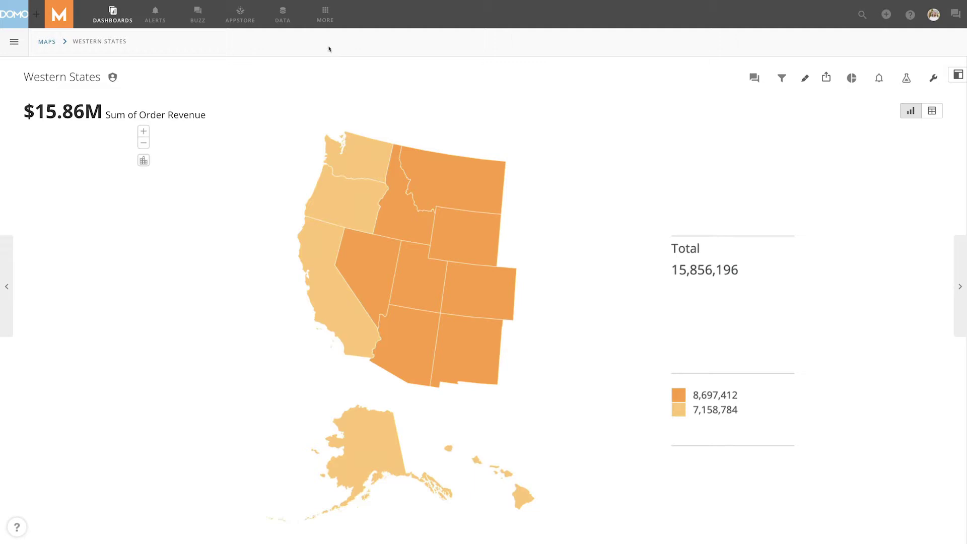
# Open the Custom Charts list under Admin > Company settings, showing Australia, Belgium and Russia maps
pyautogui.click(324, 14)
pyautogui.click(251, 54)
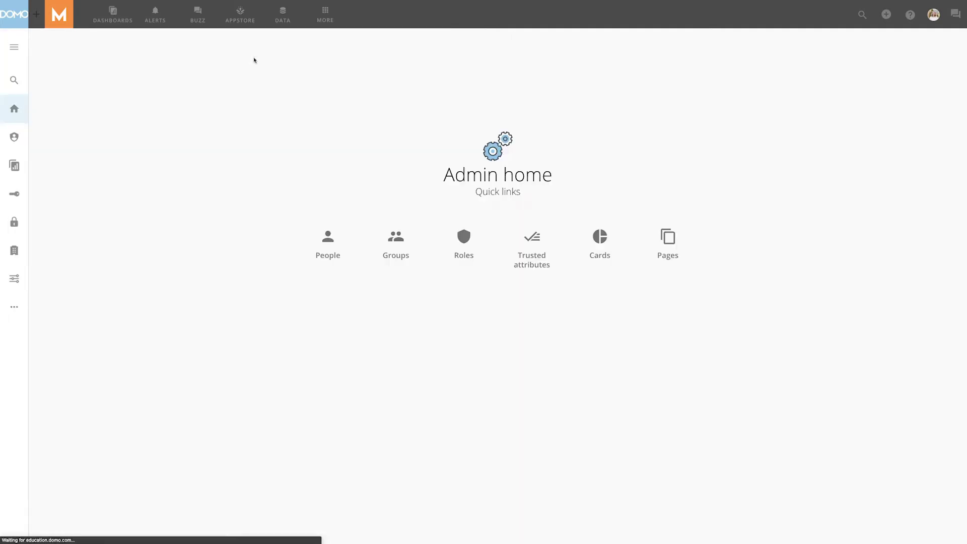
pyautogui.click(20, 247)
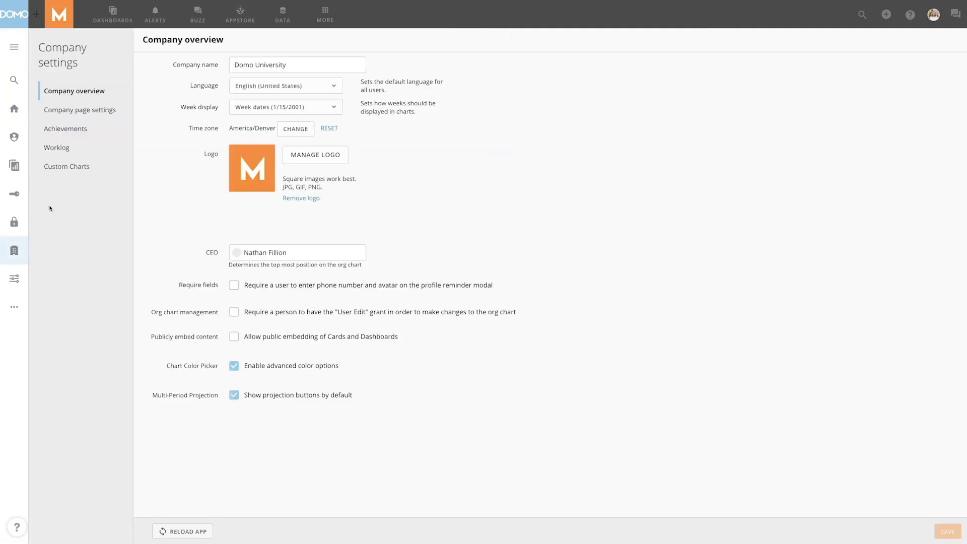
pyautogui.click(79, 164)
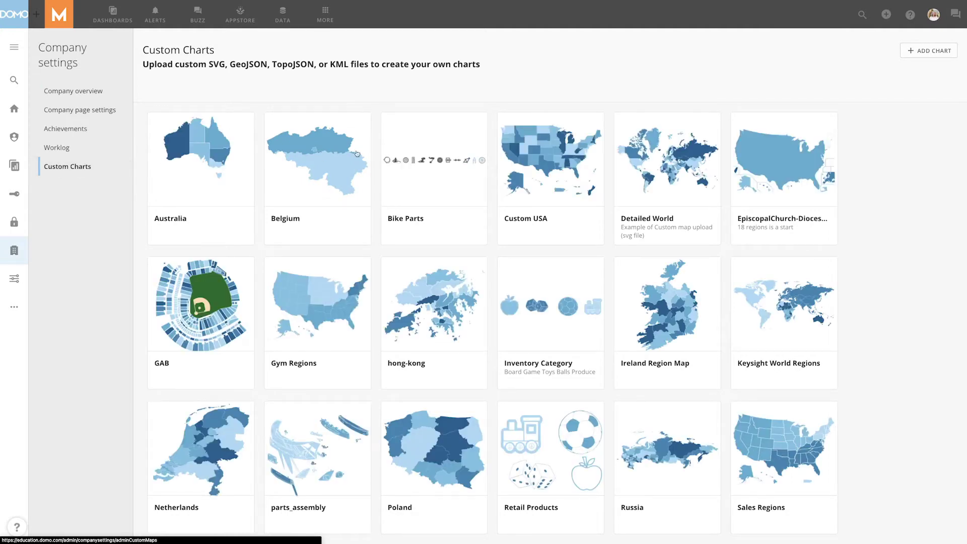
# Upload Argentina.svg from Downloads as a new custom chart, previewing its 24 provinces
pyautogui.click(927, 51)
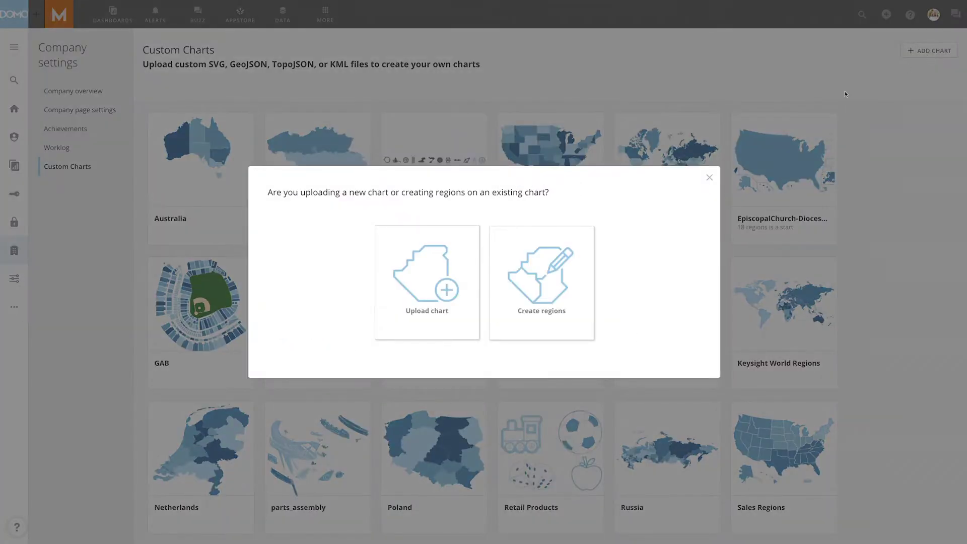
pyautogui.click(423, 257)
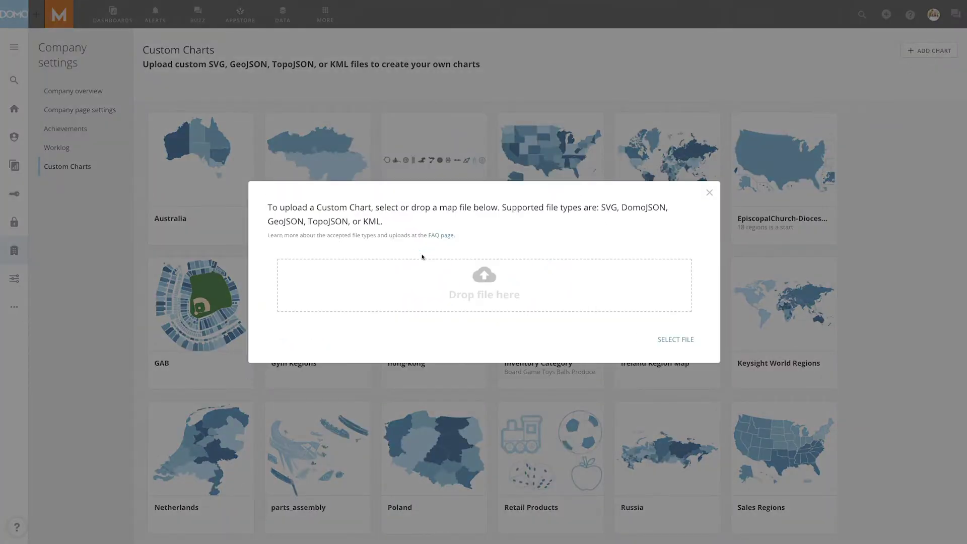
pyautogui.click(675, 339)
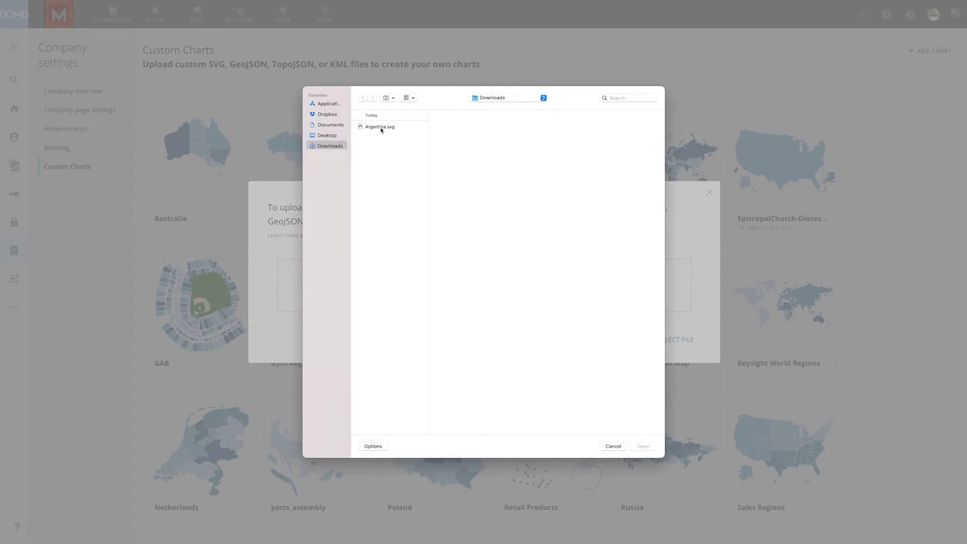
pyautogui.click(380, 127)
pyautogui.doubleClick(380, 126)
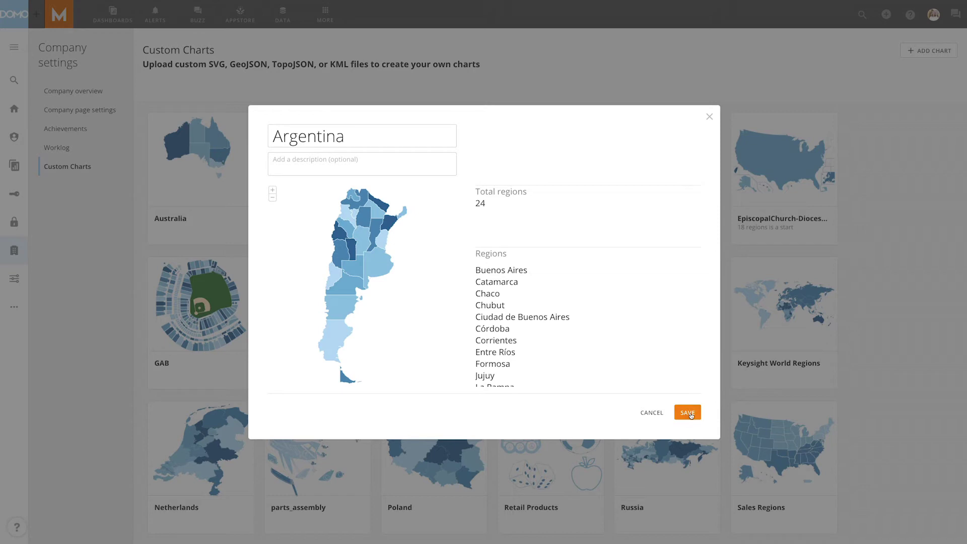
# Save the Argentina chart and render the card as an Argentina region map of company counts
pyautogui.click(689, 413)
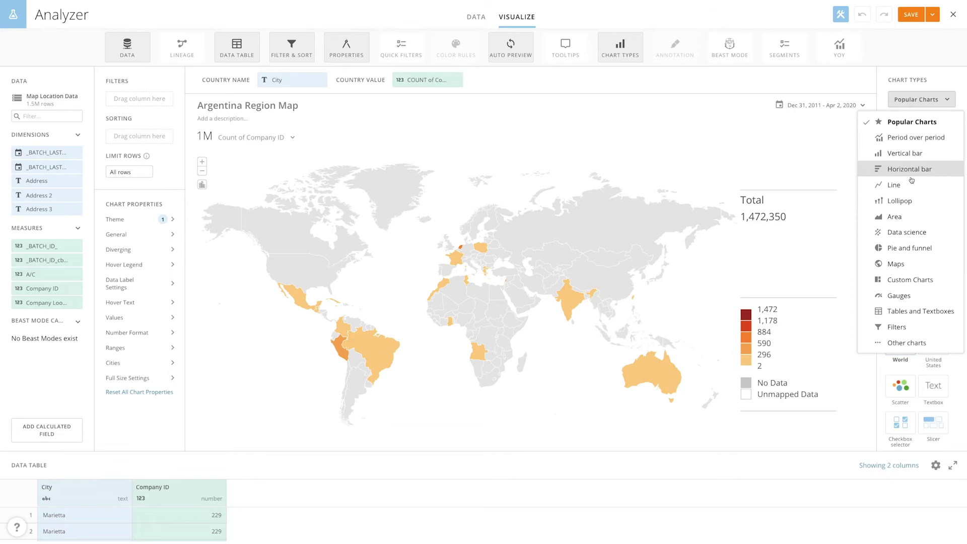
pyautogui.click(910, 280)
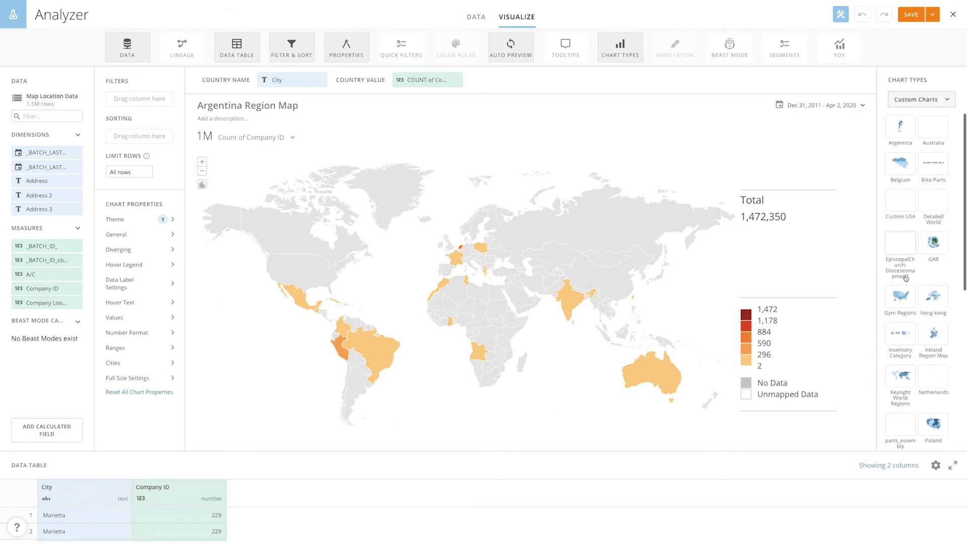
pyautogui.click(900, 129)
pyautogui.scroll(-5, 902, 137)
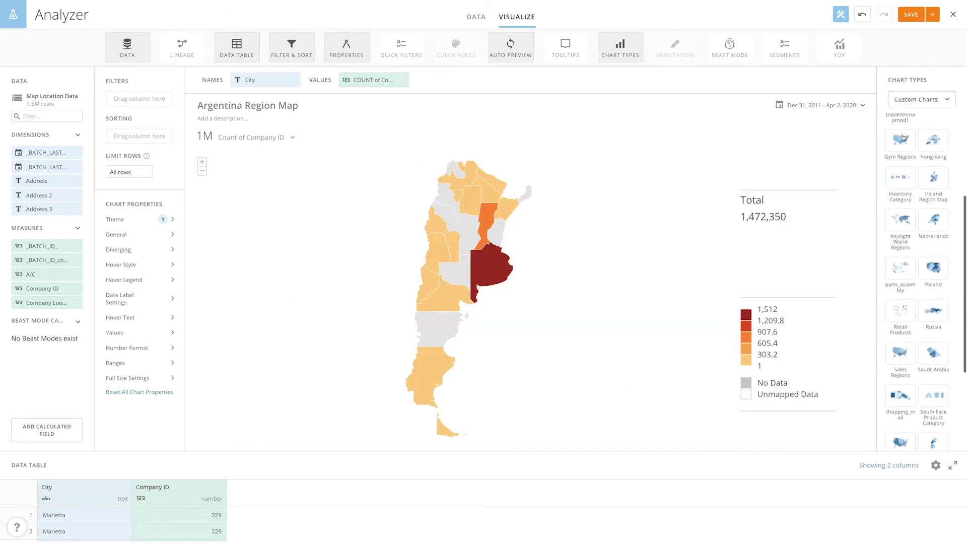
pyautogui.scroll(-5, 901, 137)
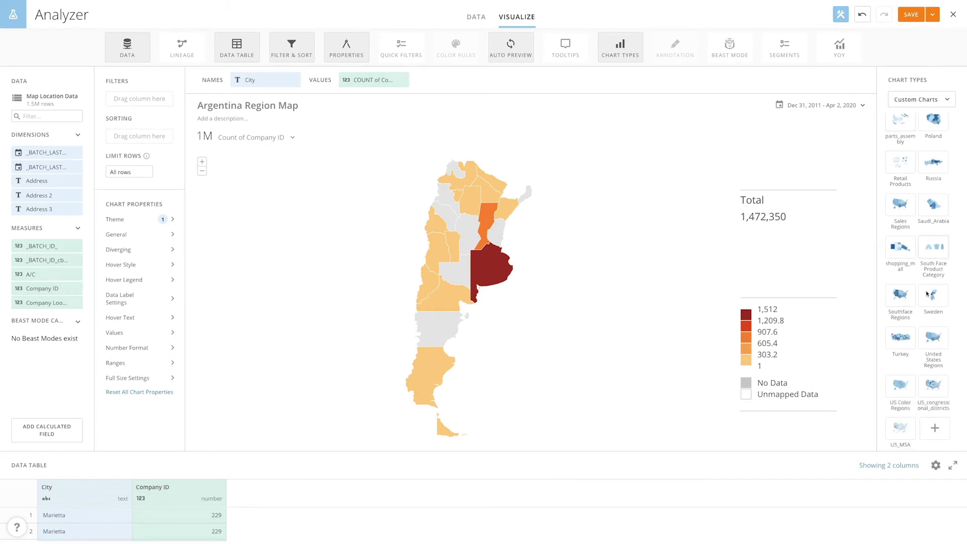
pyautogui.click(934, 430)
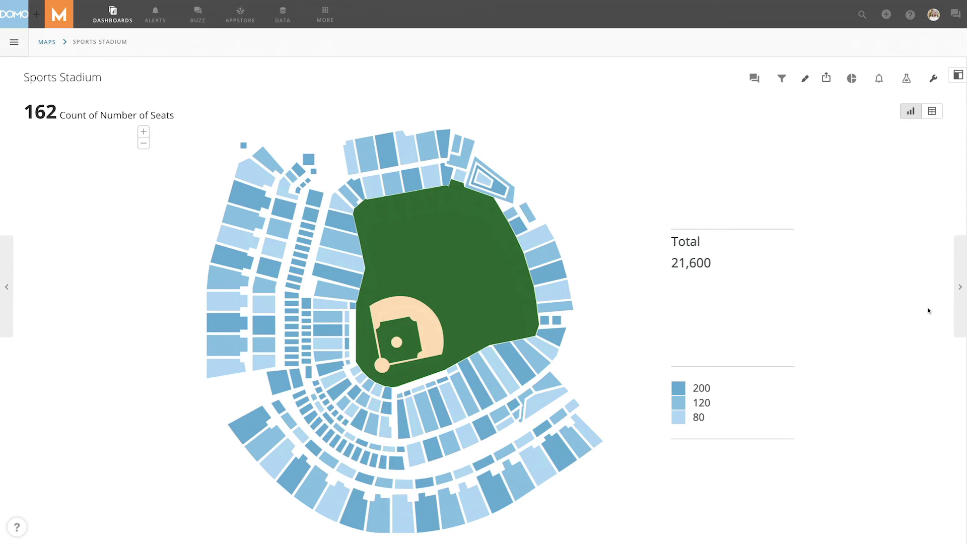
# Advance past the Mall Foot Traffic card to the bumper assembly cost-by-part card
pyautogui.click(959, 288)
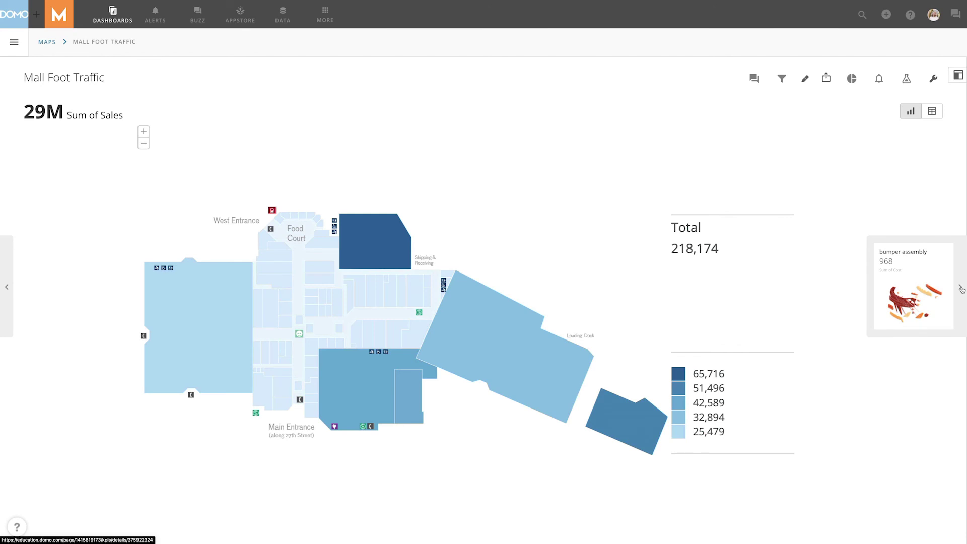
pyautogui.click(961, 289)
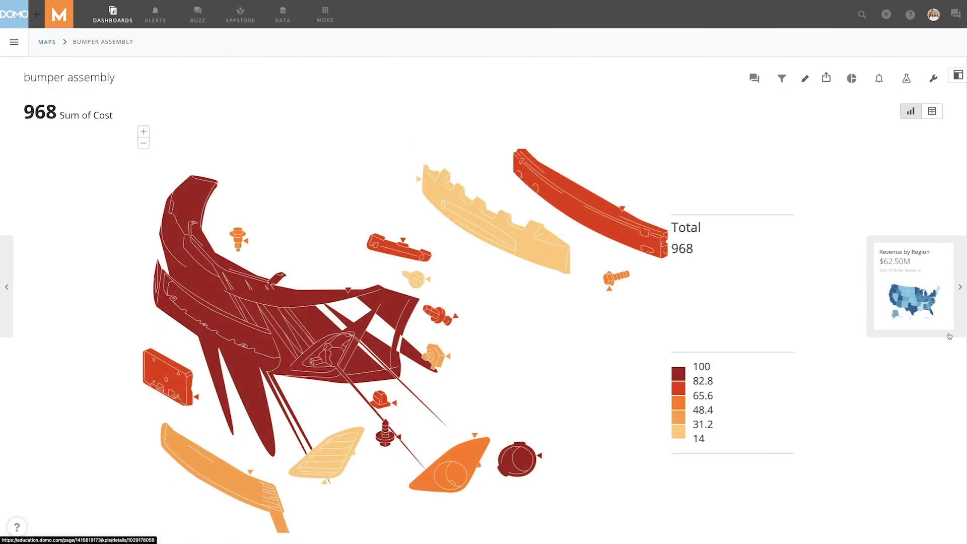